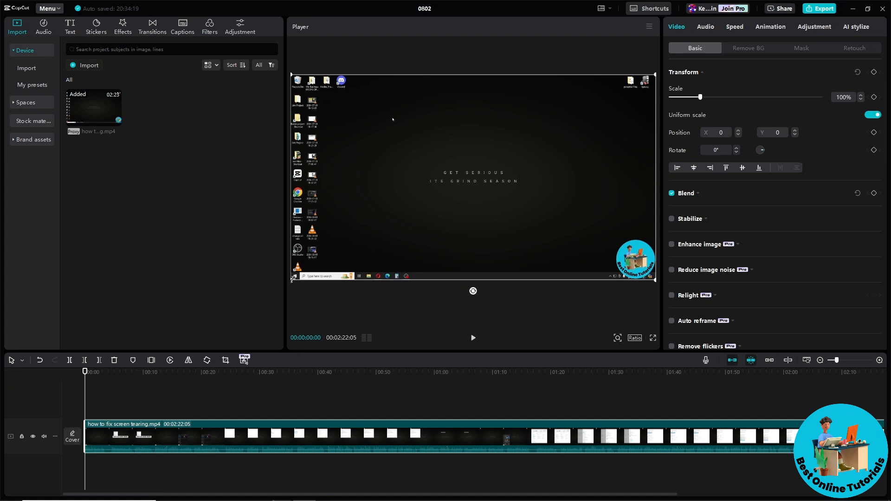
click(349, 252)
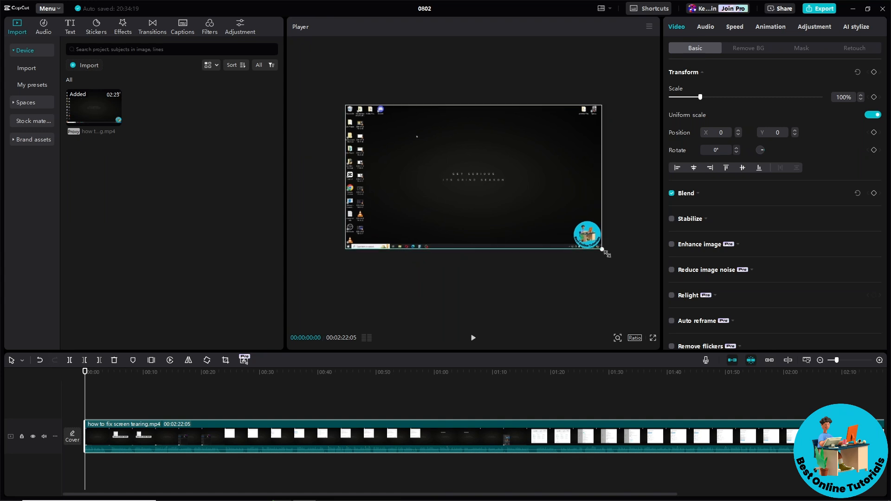
drag(604, 249, 602, 248)
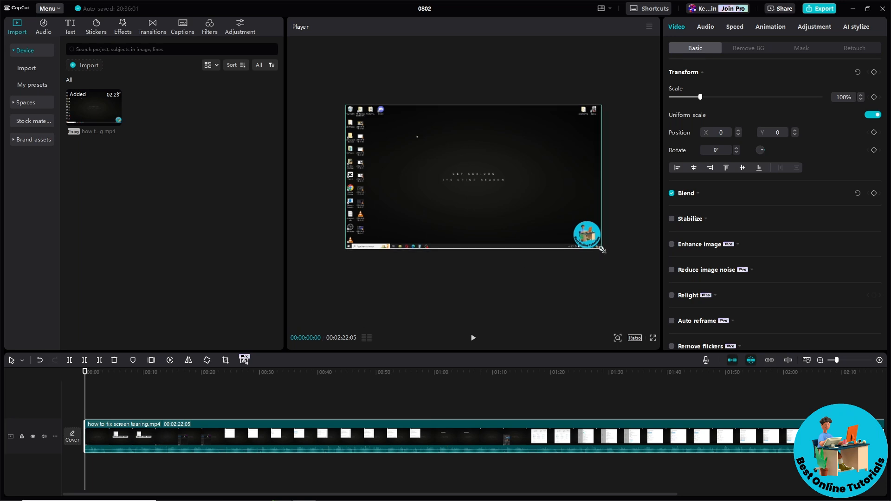
drag(602, 249, 619, 265)
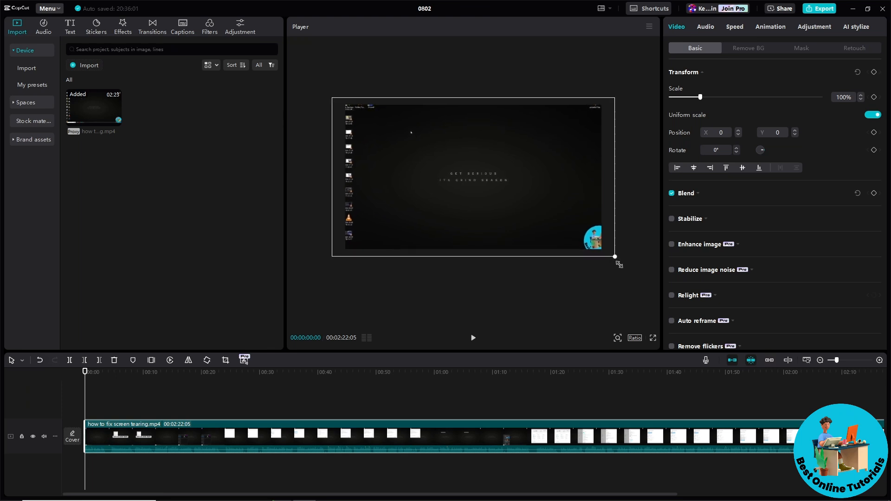
drag(564, 199, 565, 202)
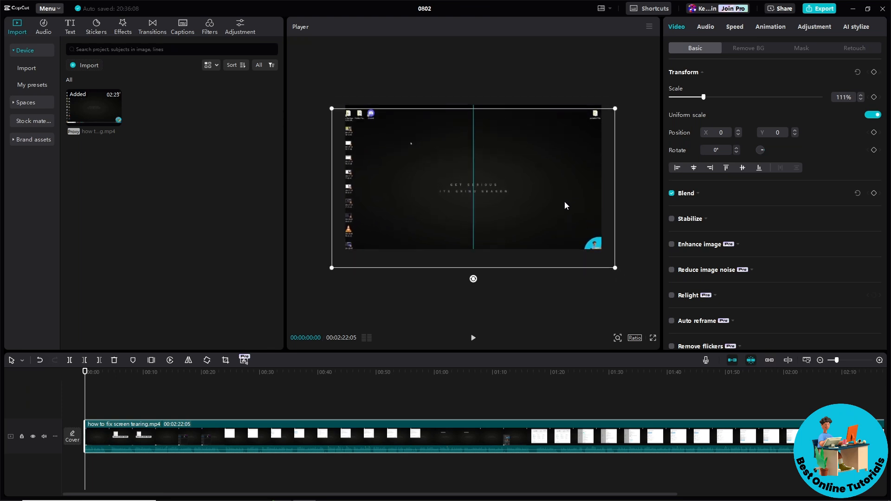
mouse_move(617, 266)
mouse_down()
mouse_move(635, 279)
mouse_move(597, 264)
mouse_move(602, 253)
mouse_up()
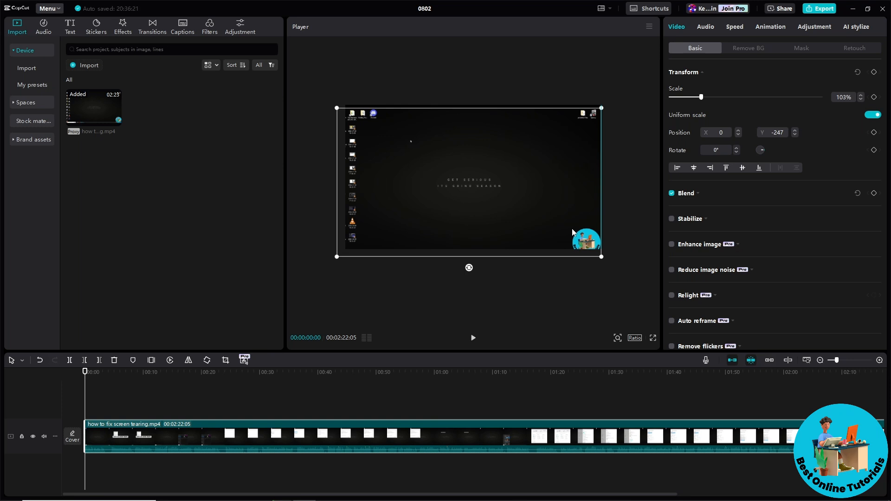
key(ctrl+z)
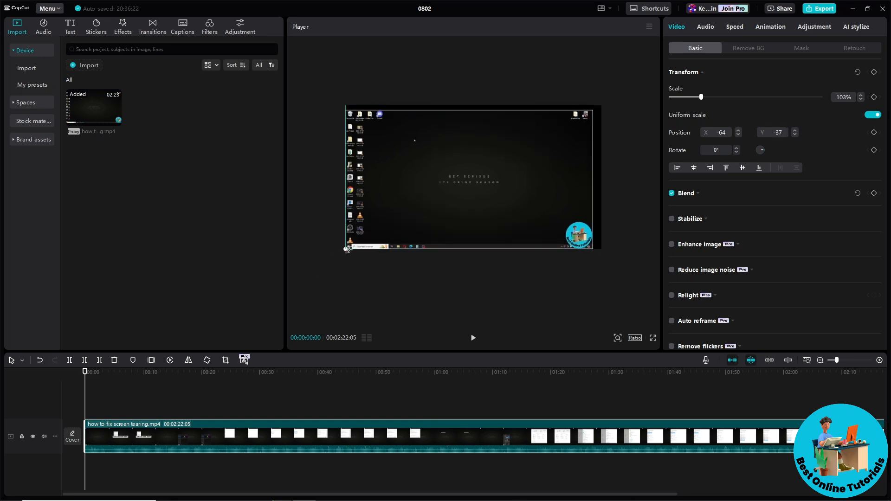
drag(440, 219, 480, 207)
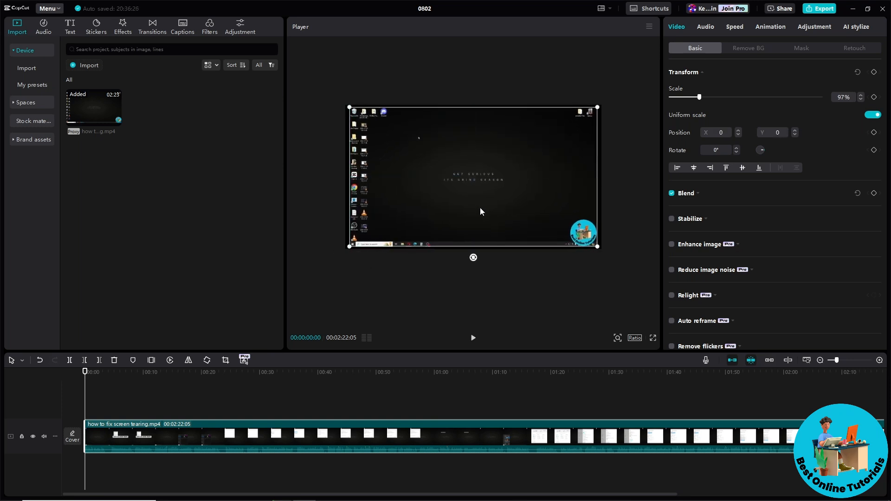
drag(348, 246, 346, 249)
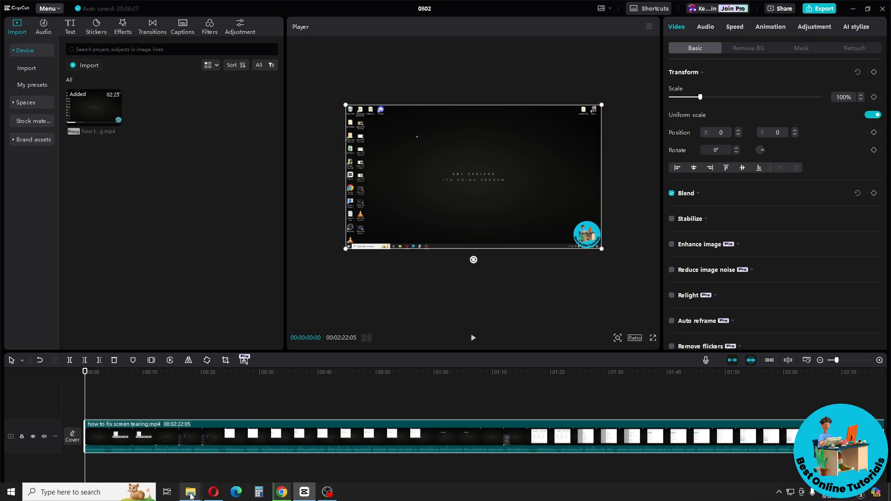
Step: Bring up the test folder and drag 5780737.png into CapCut's media library
click(191, 494)
click(212, 452)
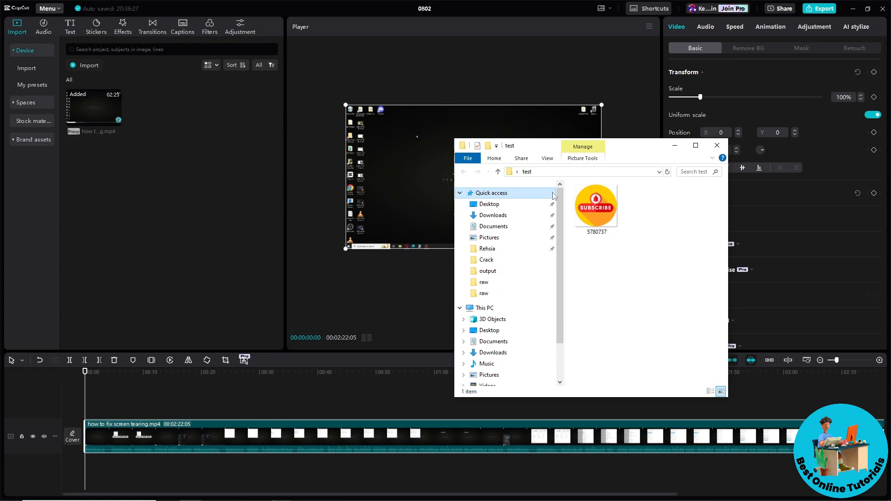
drag(635, 150, 497, 138)
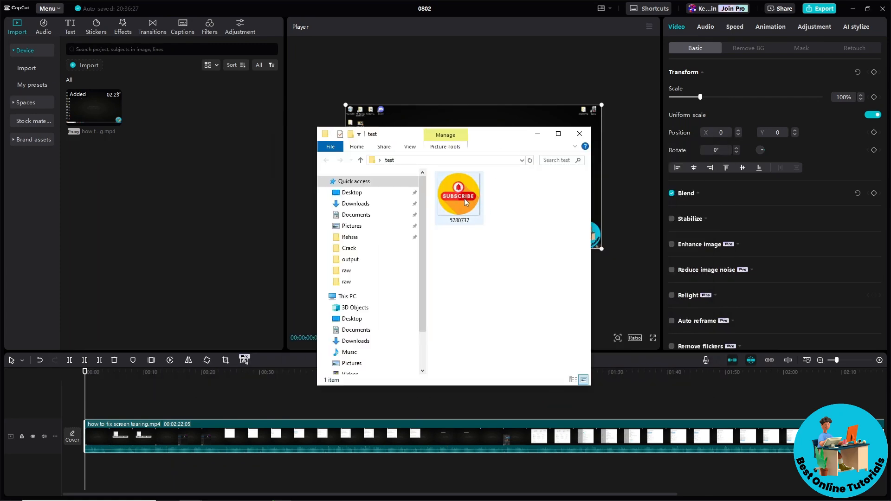
drag(465, 202, 154, 167)
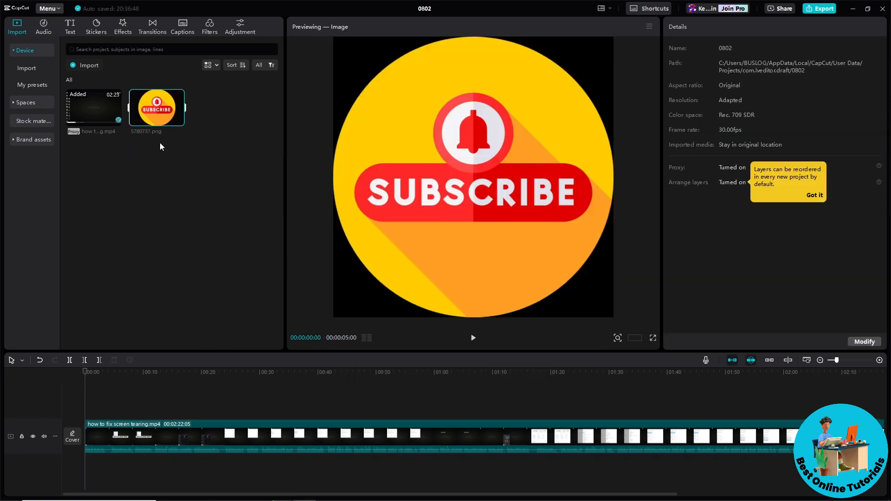
Step: Place the subscribe image on a track above the video, shrunk to 22% over the bottom-right logo
click(160, 147)
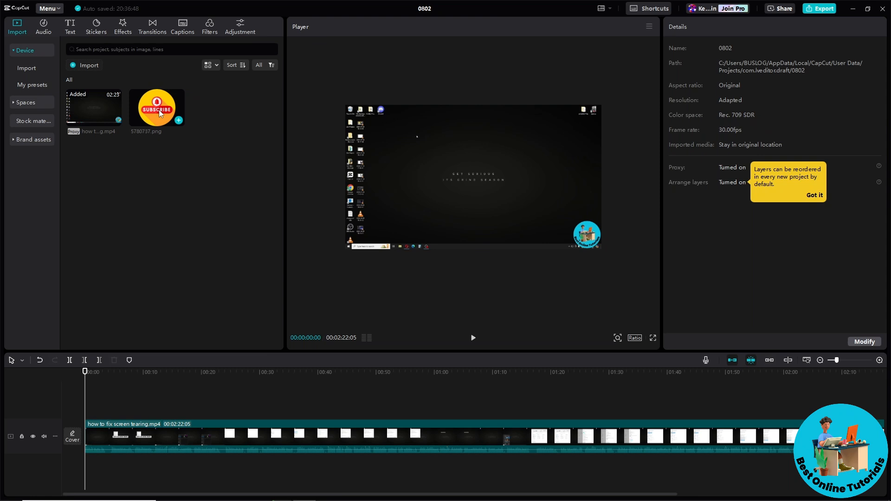
drag(159, 110, 90, 403)
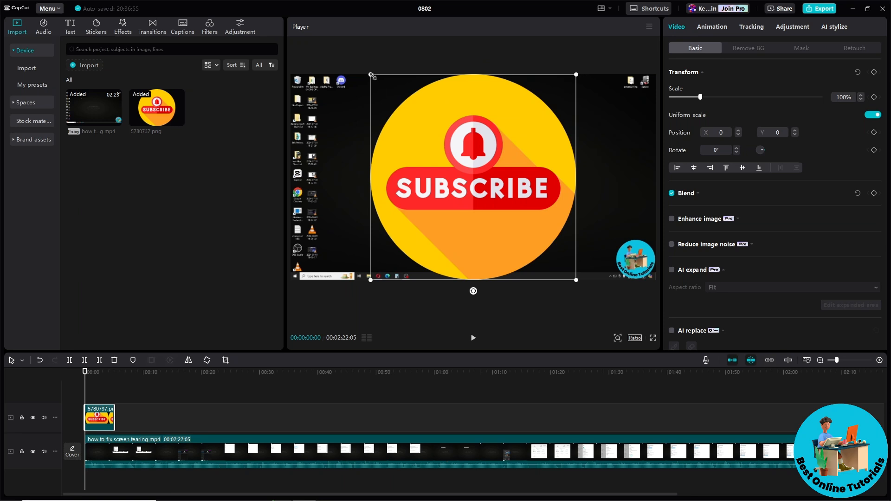
drag(370, 72, 450, 154)
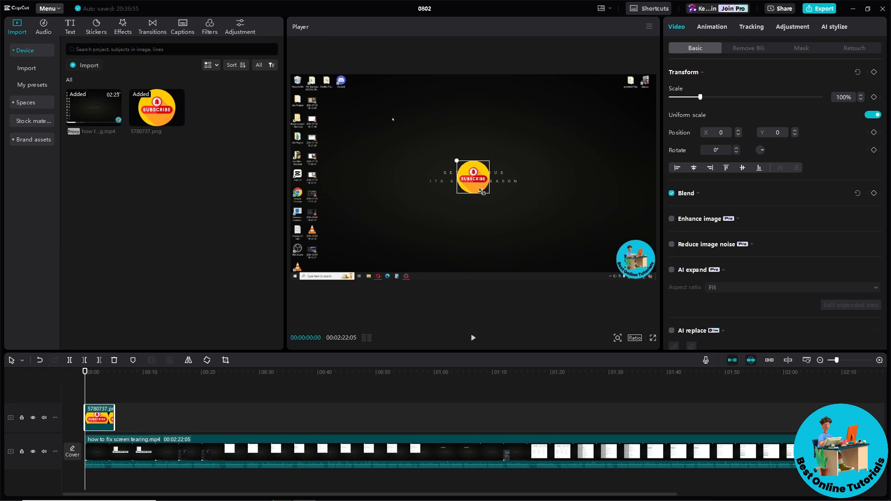
mouse_move(475, 182)
mouse_down()
mouse_move(639, 263)
mouse_move(613, 234)
mouse_move(624, 247)
mouse_up()
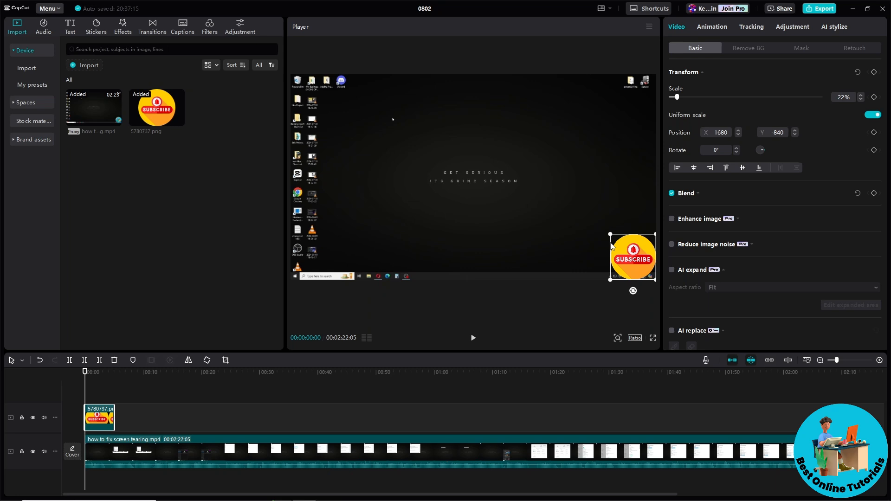
Step: Extend the subscribe image clip to about 43 seconds and scrub the video to preview the overlay
click(584, 242)
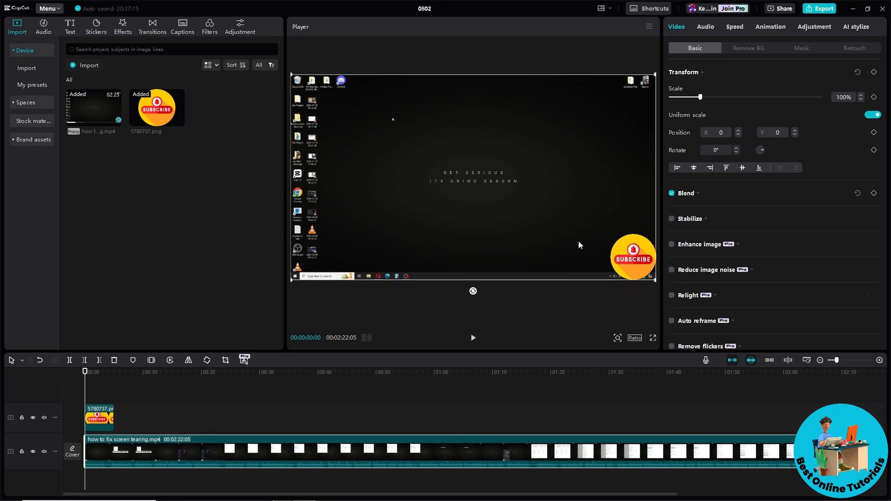
click(99, 417)
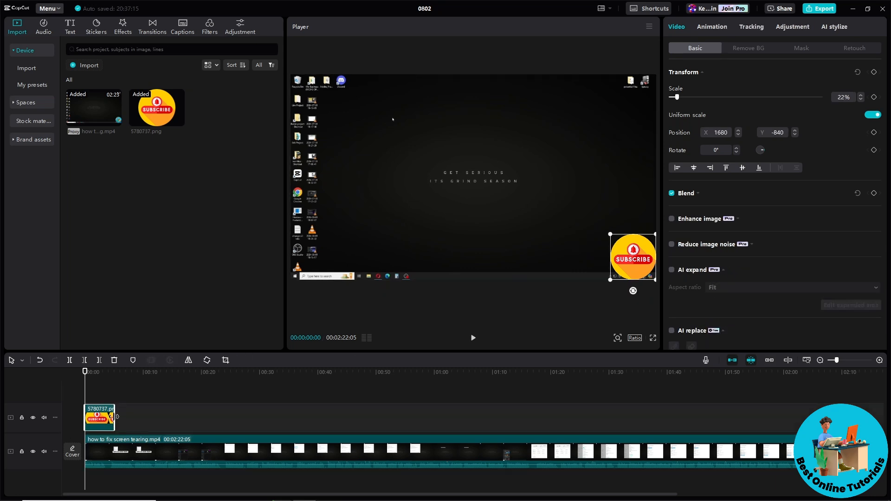
drag(116, 418, 333, 430)
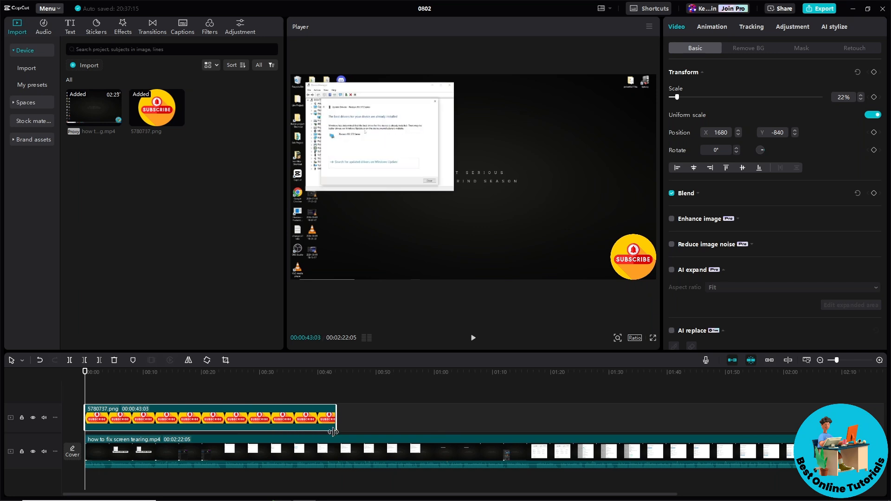
click(113, 376)
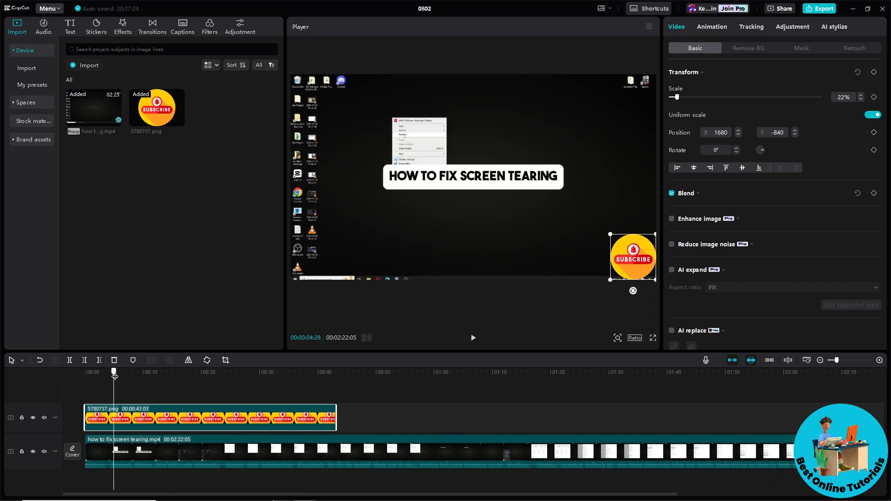
drag(114, 377, 174, 379)
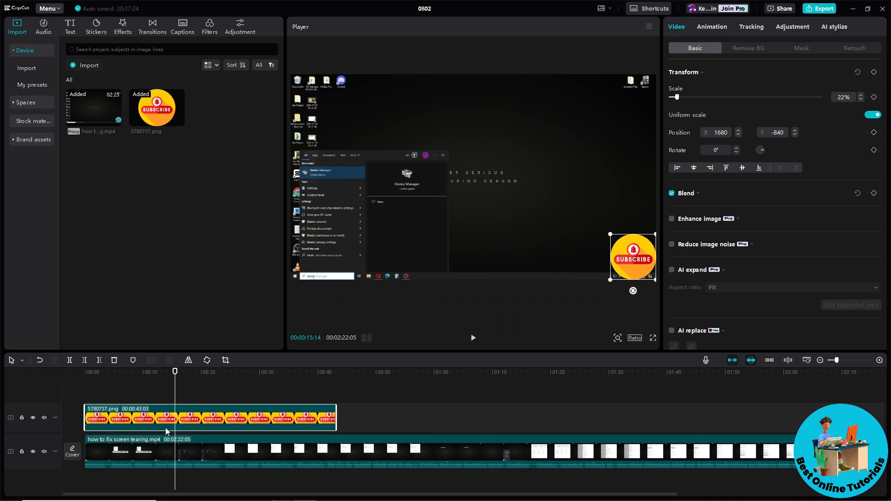
Step: Delete the subscribe clip, freeze the video frame at about 2 seconds and lift it to an upper track
key(Delete)
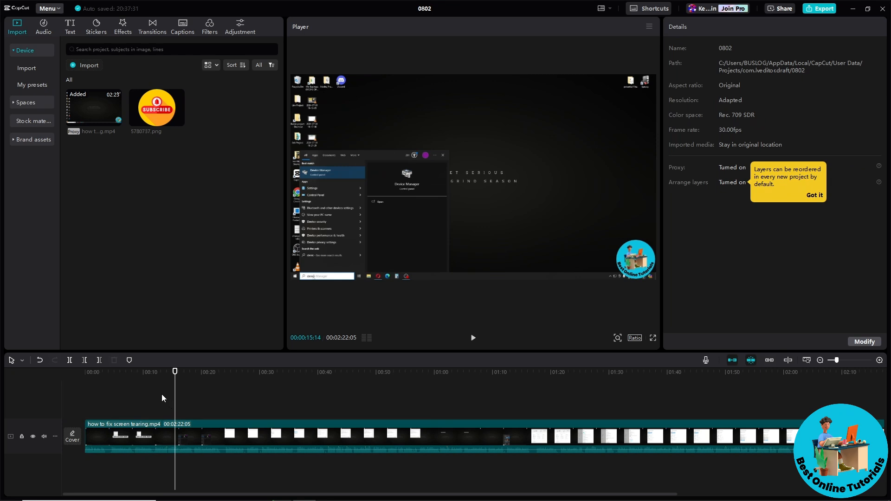
drag(121, 374, 101, 376)
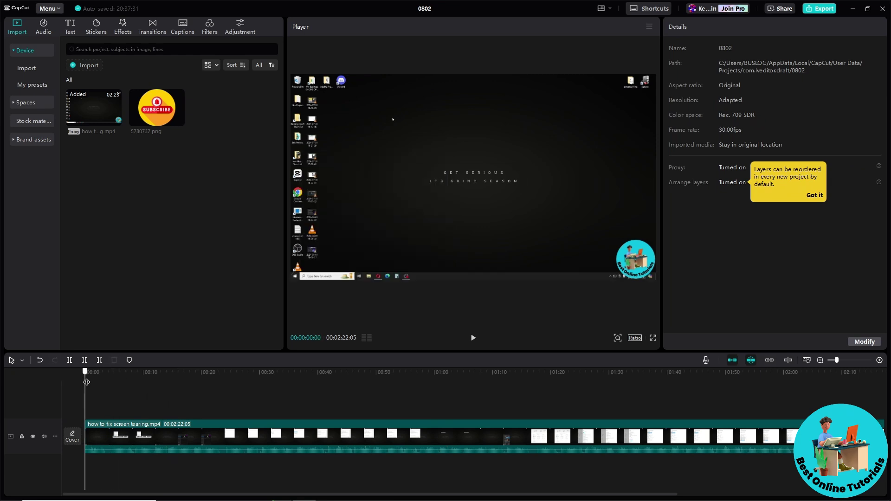
click(117, 437)
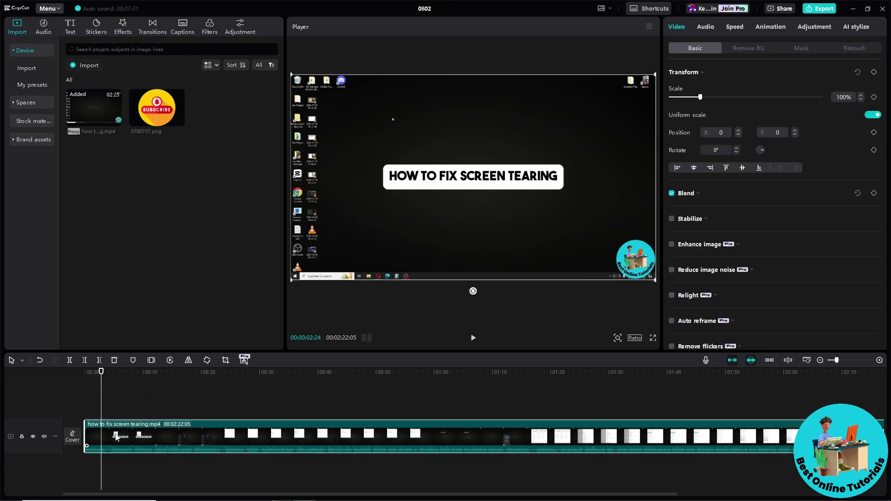
click(150, 360)
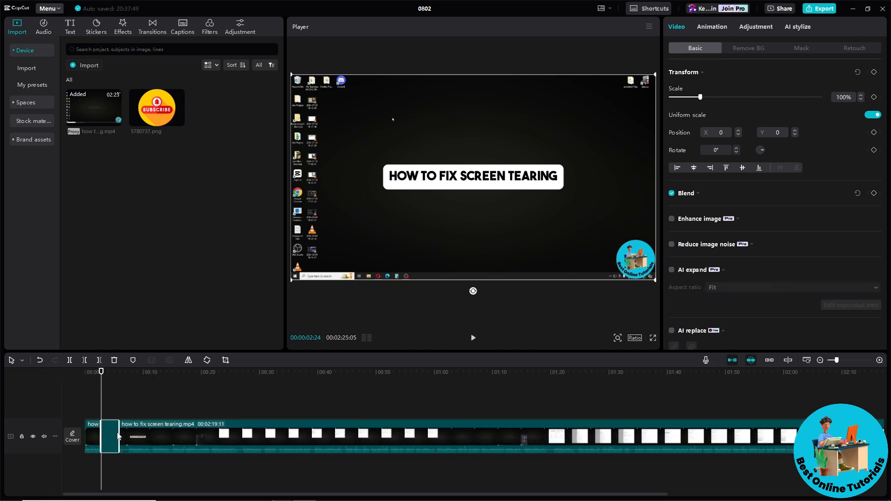
drag(109, 430, 109, 404)
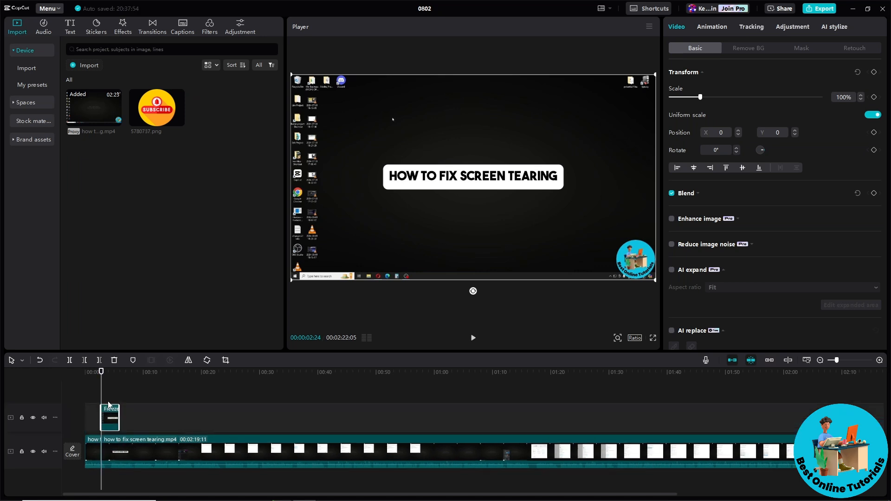
Step: Apply a rectangle mask to the freeze frame, shrunk to 219×227 at 850,−441 over the corner logo
click(108, 372)
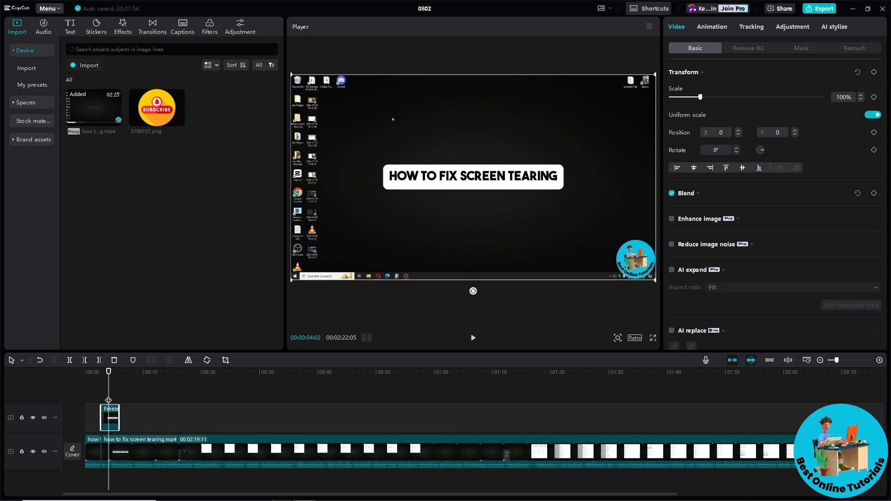
click(802, 48)
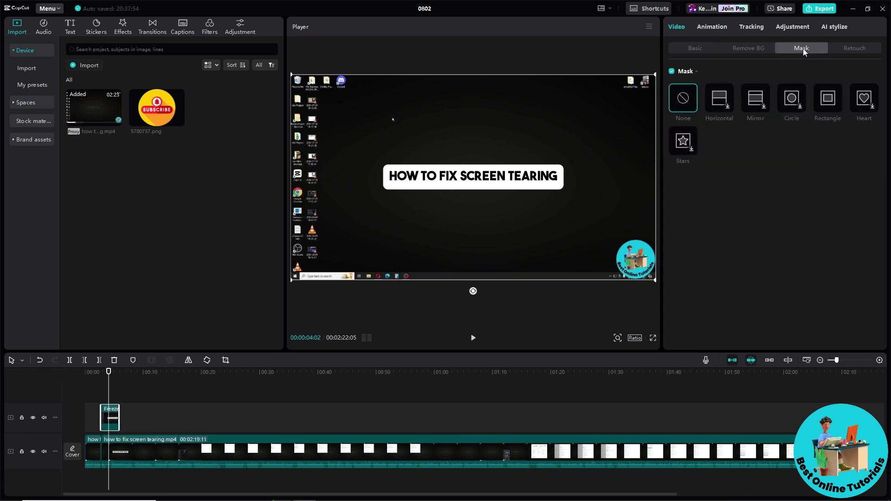
click(828, 99)
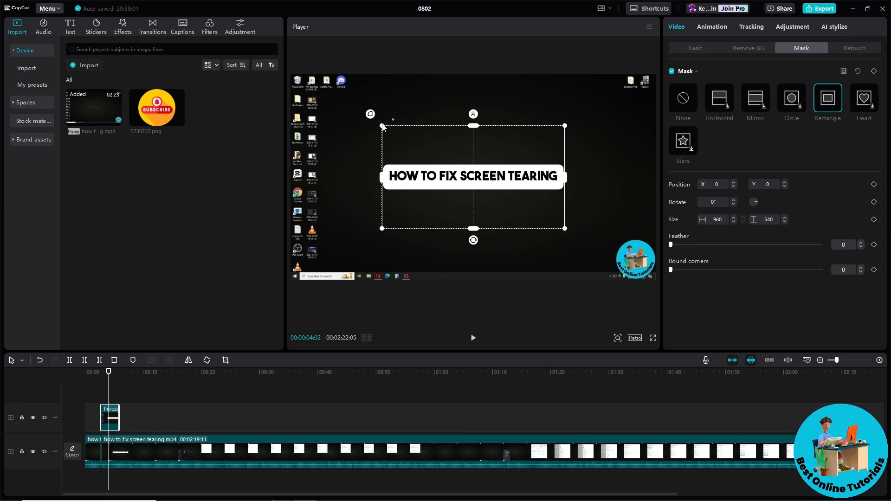
mouse_move(382, 127)
mouse_down()
mouse_move(615, 262)
mouse_move(634, 237)
mouse_up()
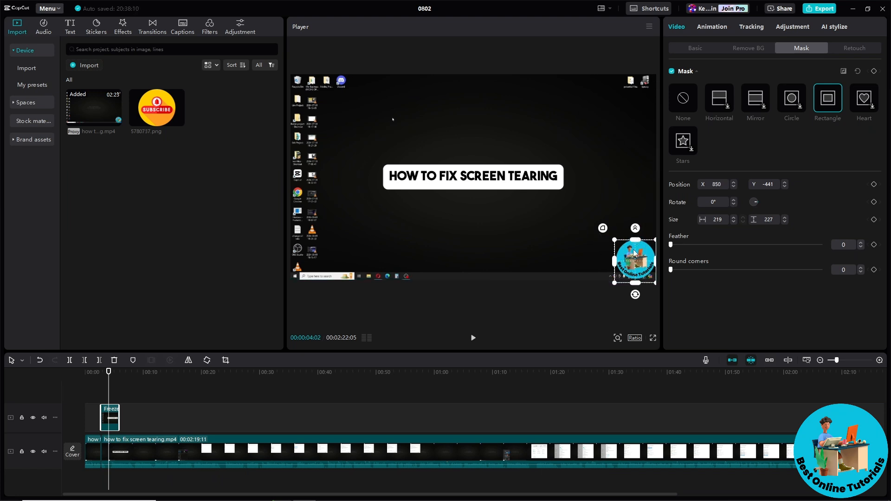
click(128, 29)
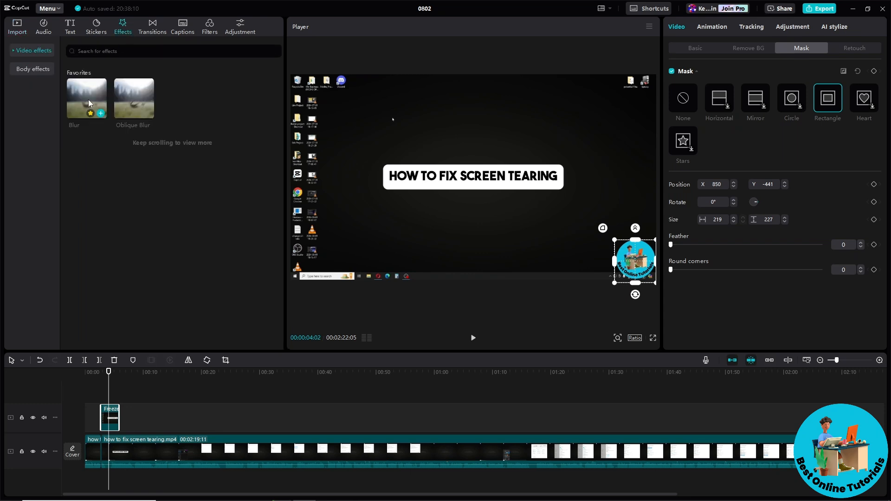
Step: Search the effects for "blur" and drop the first Blur effect onto the masked freeze frame
click(117, 51)
text(blur)
key(Return)
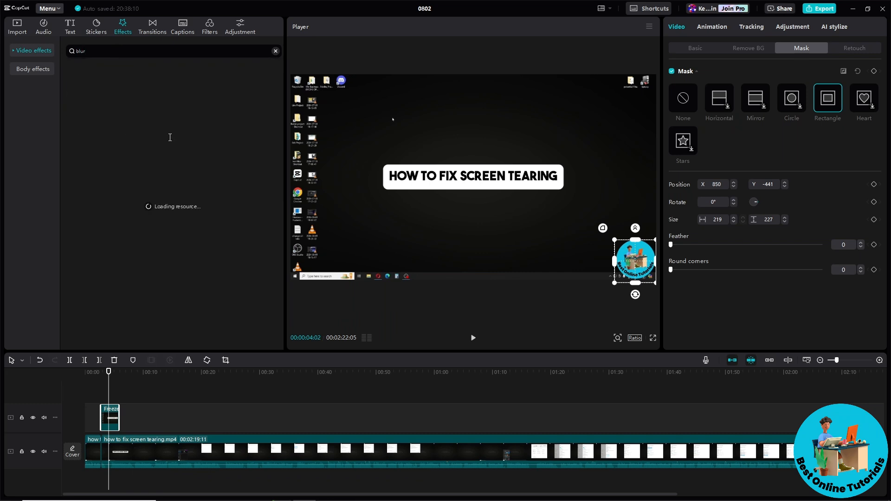
mouse_move(87, 103)
mouse_down()
mouse_move(80, 152)
mouse_move(83, 111)
mouse_up()
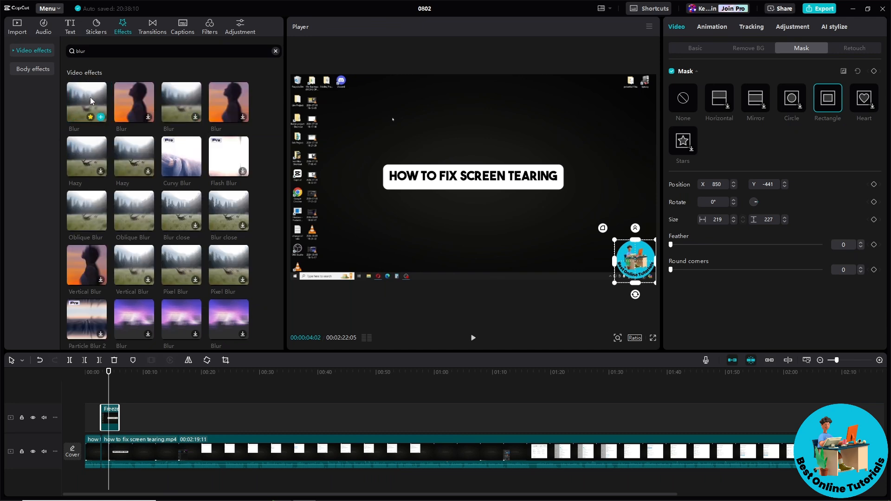
drag(90, 97, 109, 417)
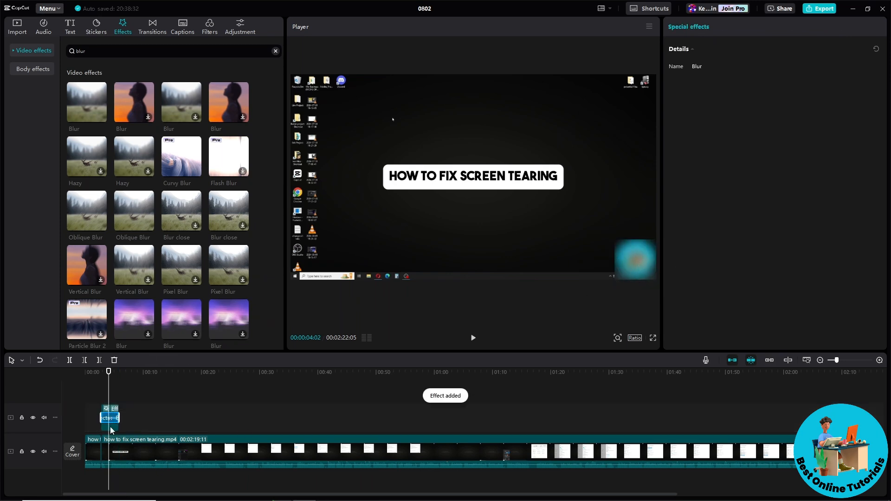
click(110, 421)
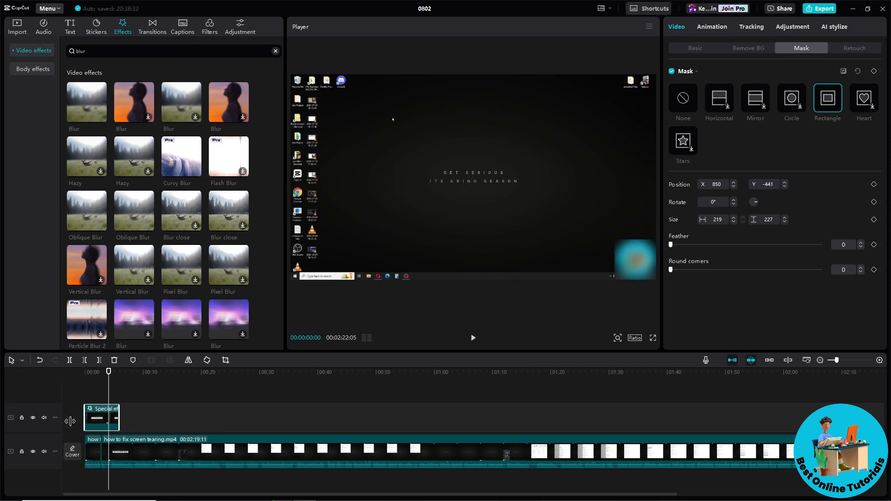
Step: Stretch the blurred overlay clip out to about 00:40:24 and briefly play it
drag(120, 417, 322, 418)
click(474, 338)
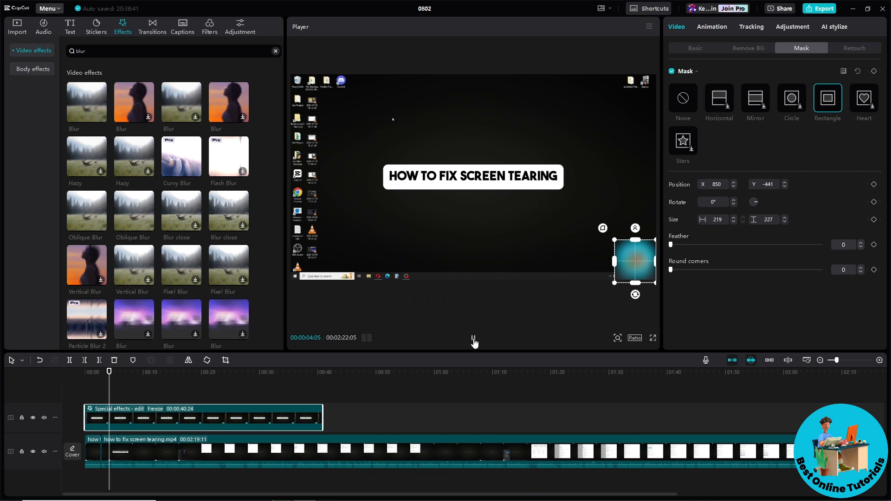
click(473, 341)
click(367, 129)
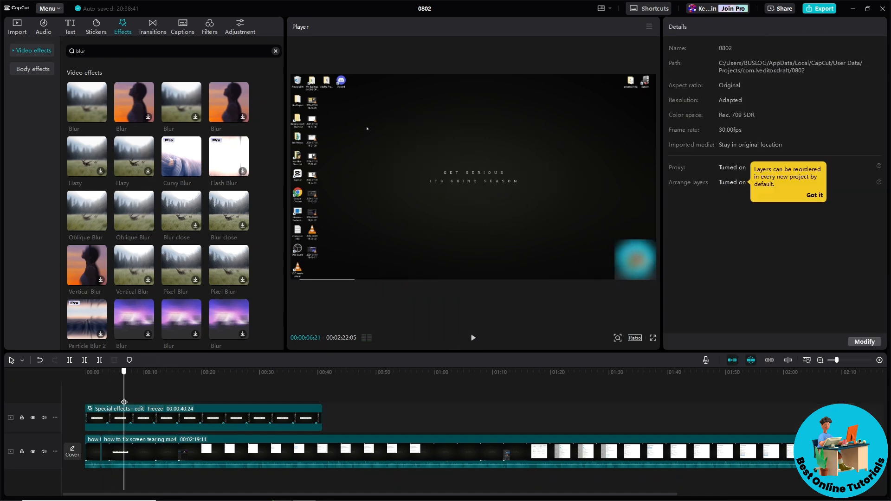
Step: Scrub forward to about 36 seconds and back to confirm the blur stays over the logo
drag(124, 401, 256, 402)
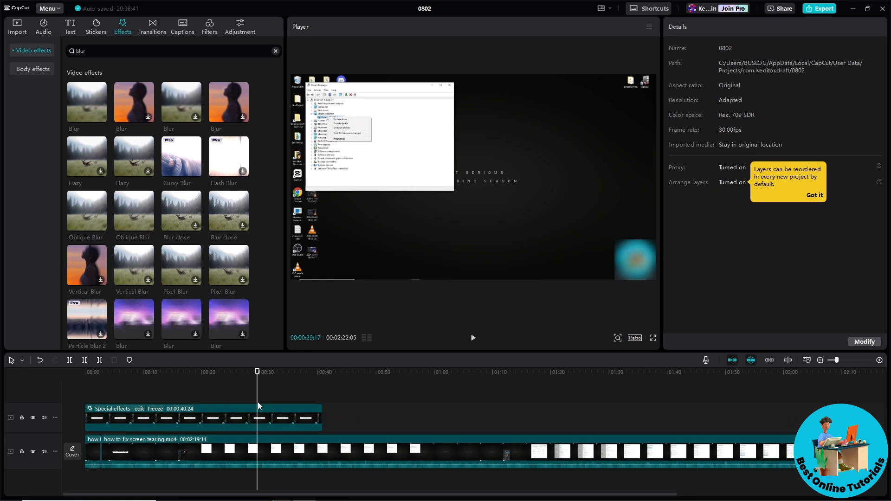
mouse_move(258, 402)
mouse_down()
mouse_move(299, 403)
mouse_move(87, 400)
mouse_up()
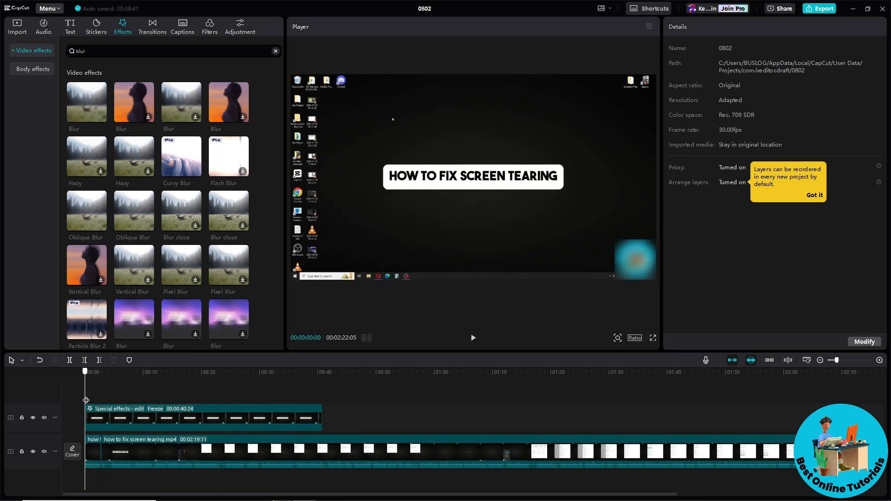